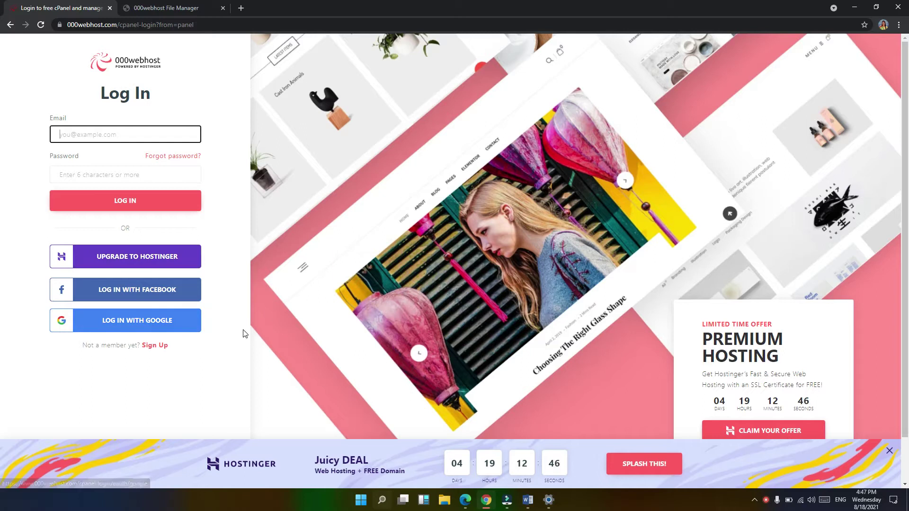
Log in to 000webhost with the first listed Google account and open the management dashboard of the ele3system website.
left_click(137, 325)
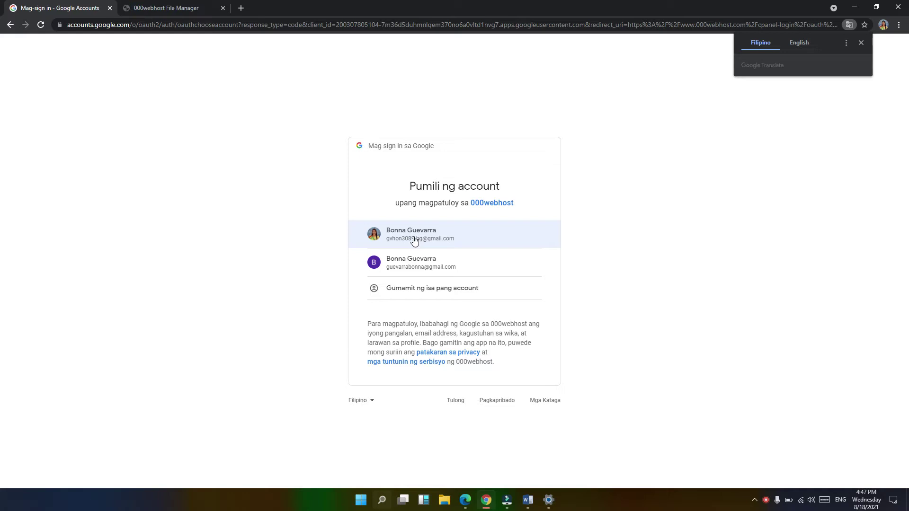
left_click(425, 240)
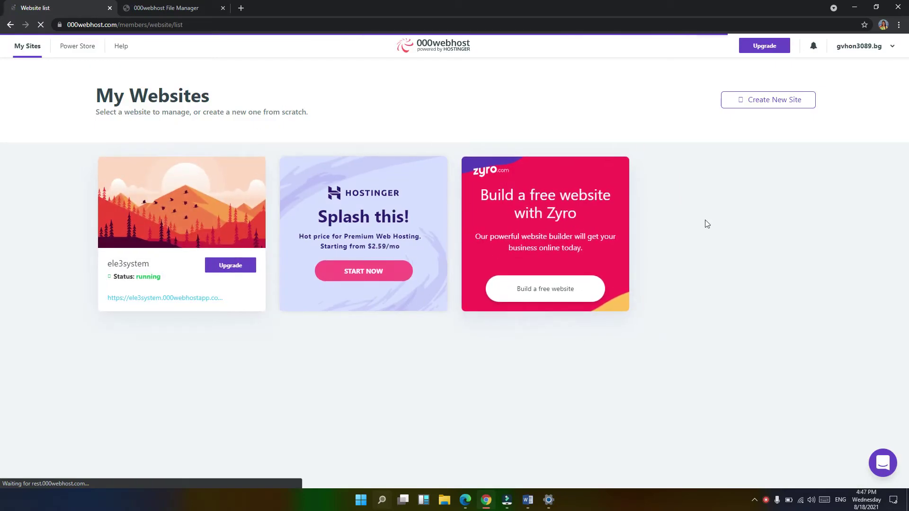
mouse_move(214, 296)
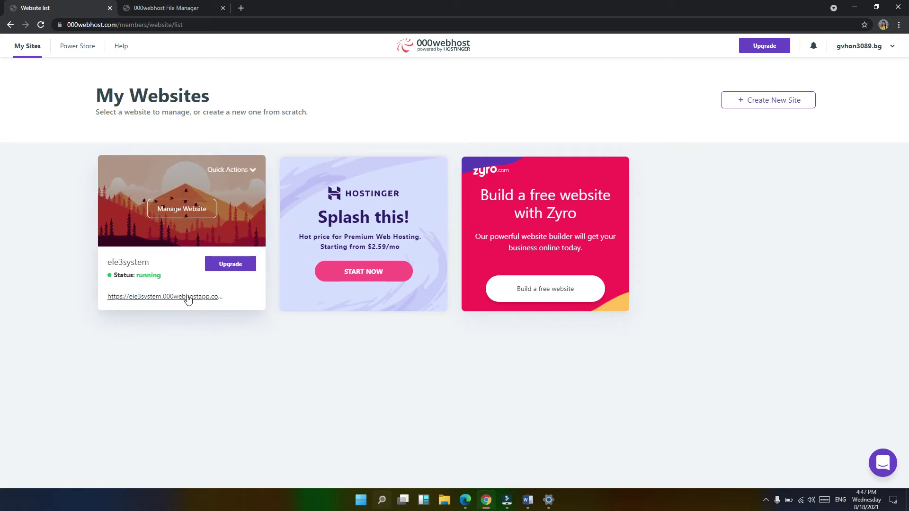
left_click(182, 211)
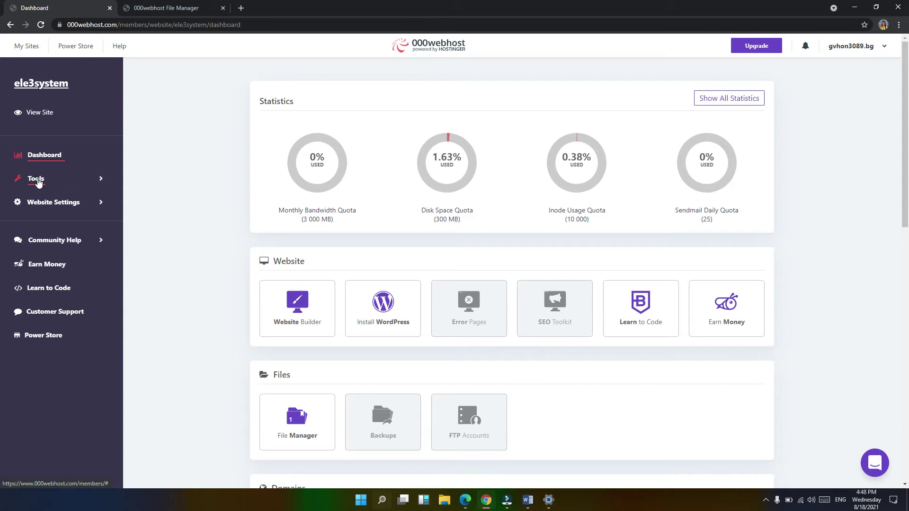
Open the ele3system website's file manager through its file upload page.
left_click(39, 182)
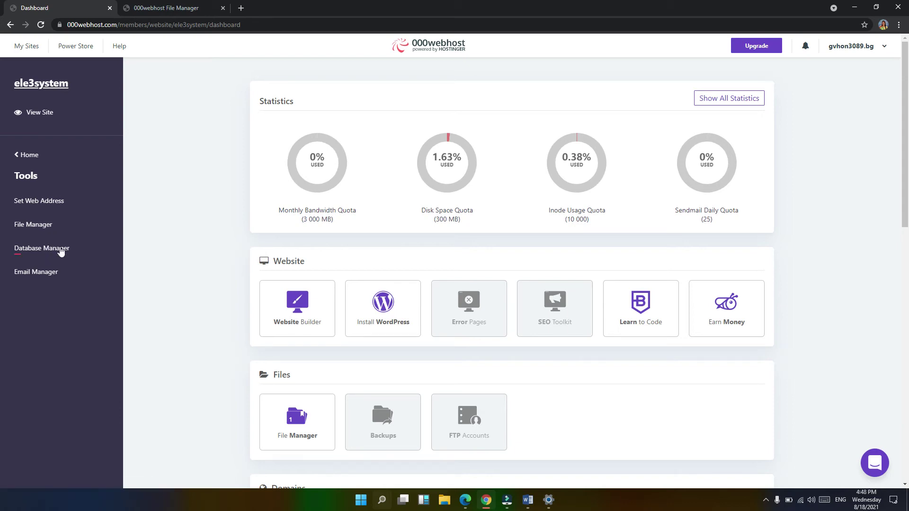
left_click(68, 247)
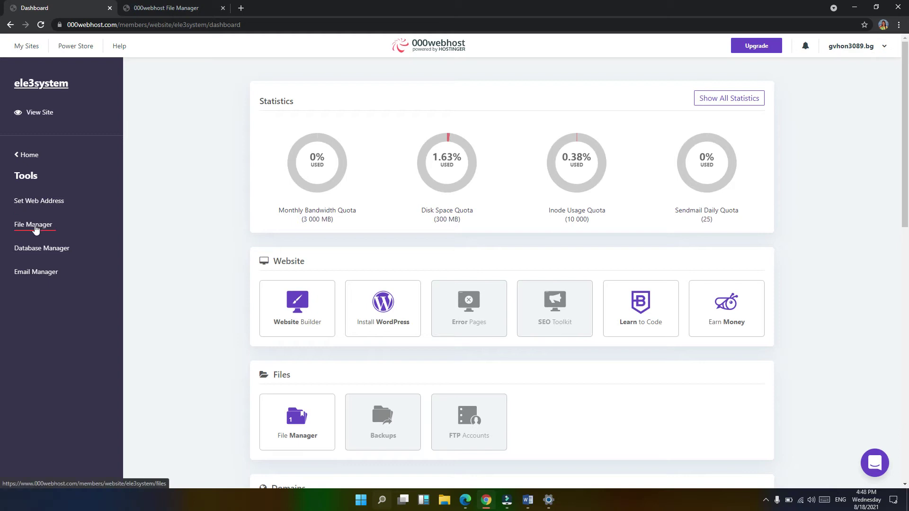
left_click(35, 230)
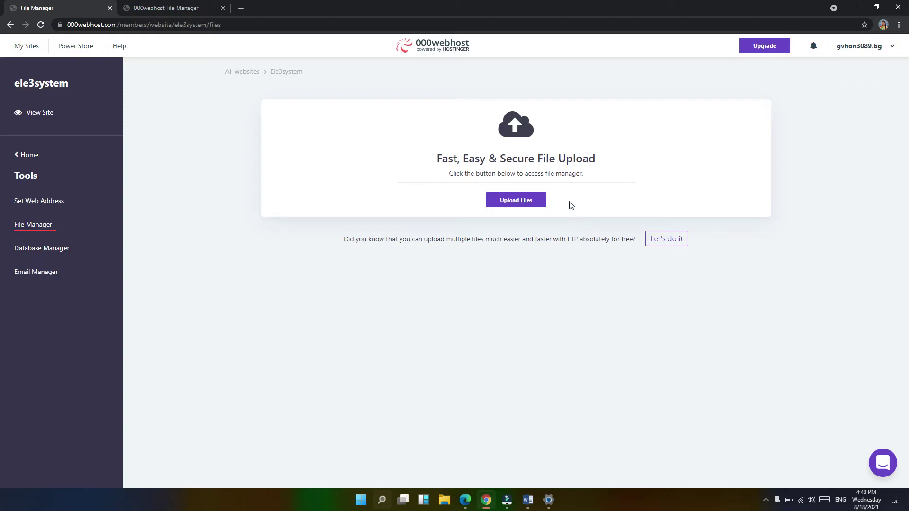
left_click(523, 204)
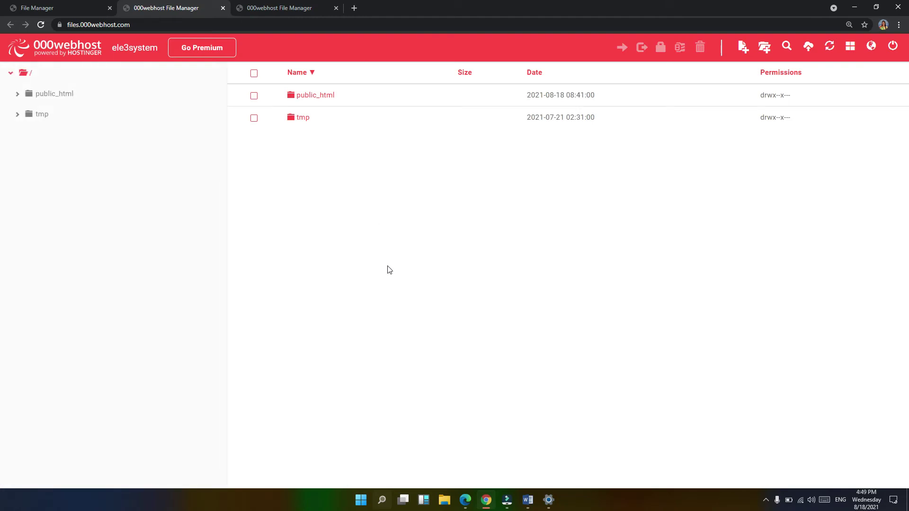
Examine the contents of the Myprofile and Midterm folders inside public_html, and return to public_html.
key("ctrl+plus")
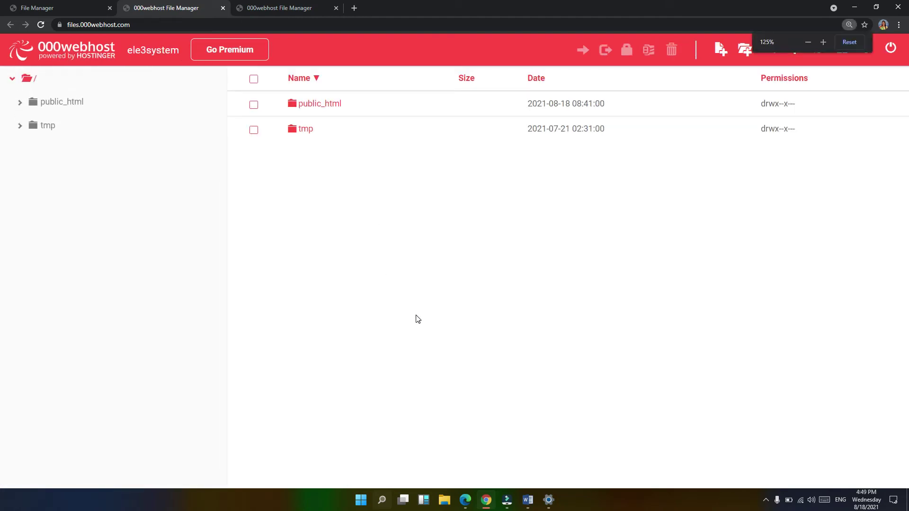
left_click(311, 108)
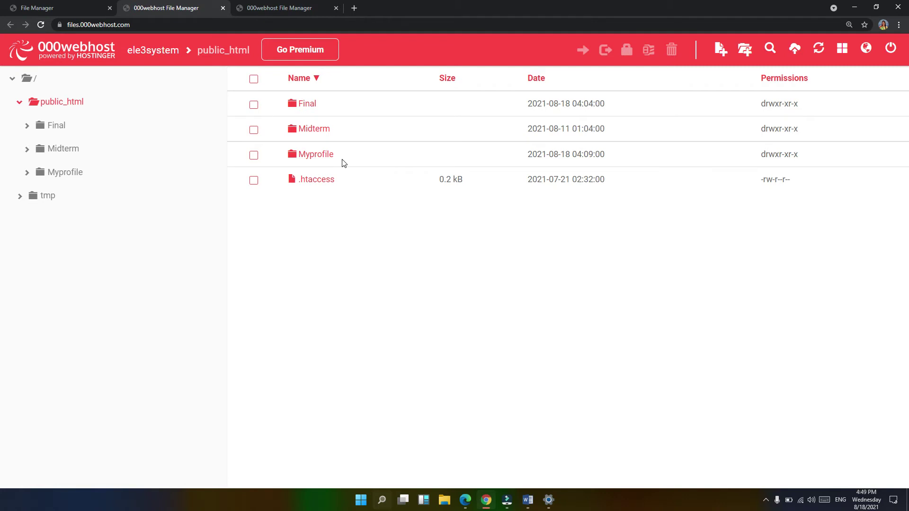
left_click(315, 156)
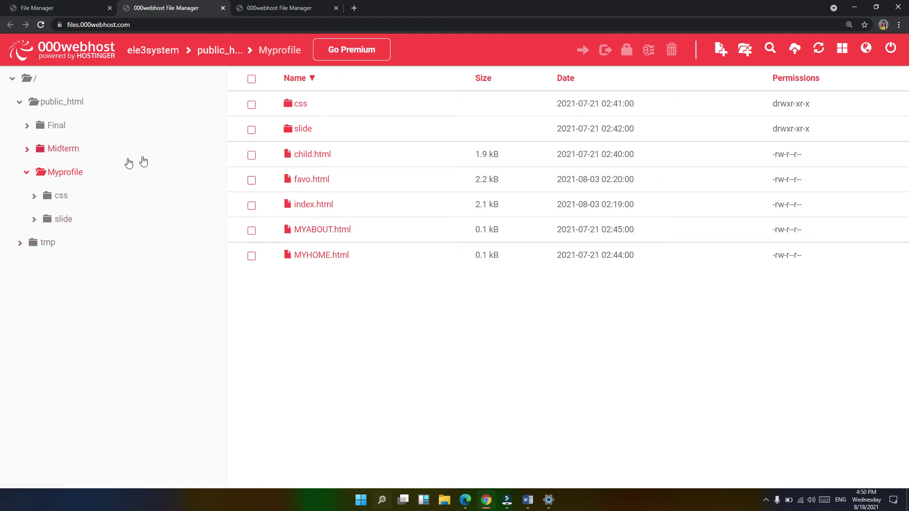
left_click(62, 102)
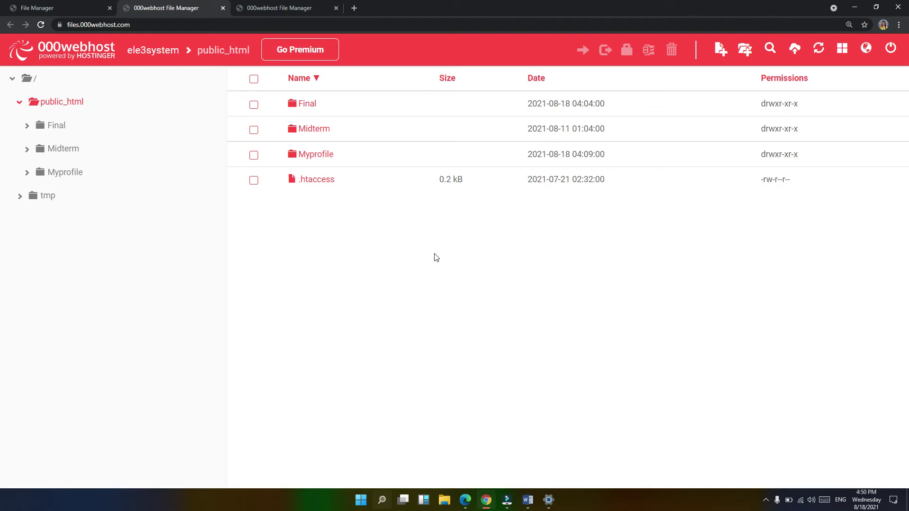
left_click(315, 133)
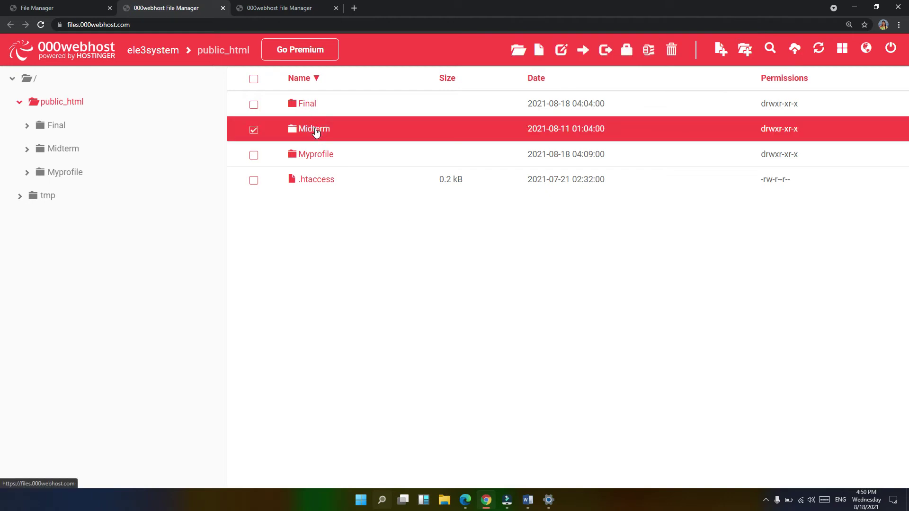
double_click(315, 132)
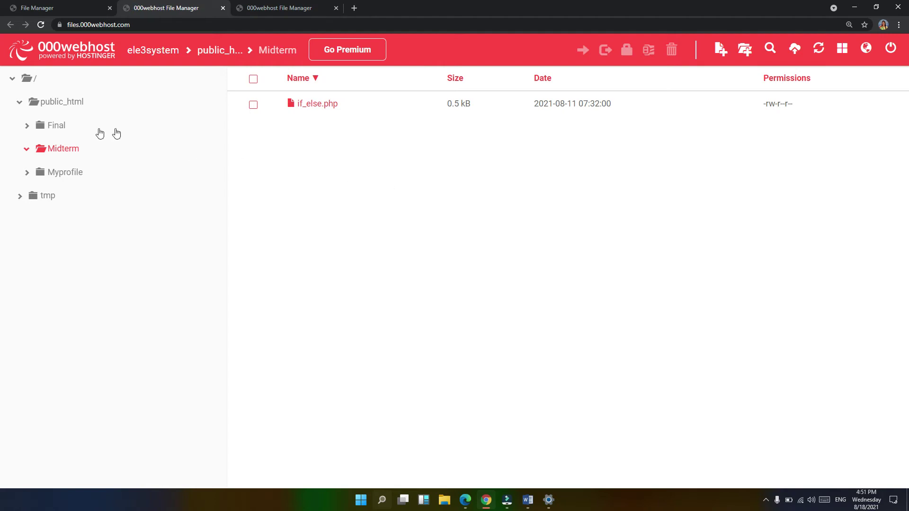
left_click(61, 102)
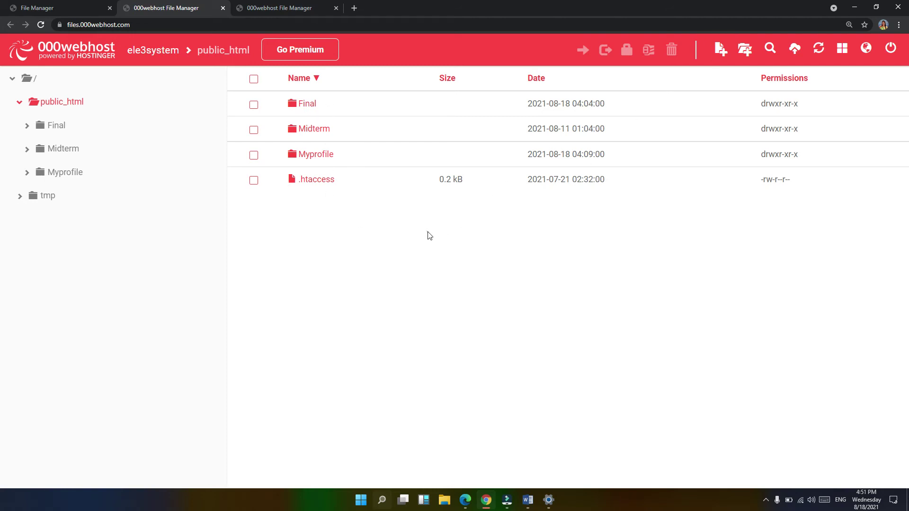
Create a new folder named Myfinal inside public_html.
right_click(327, 226)
left_click(541, 262)
left_click(741, 52)
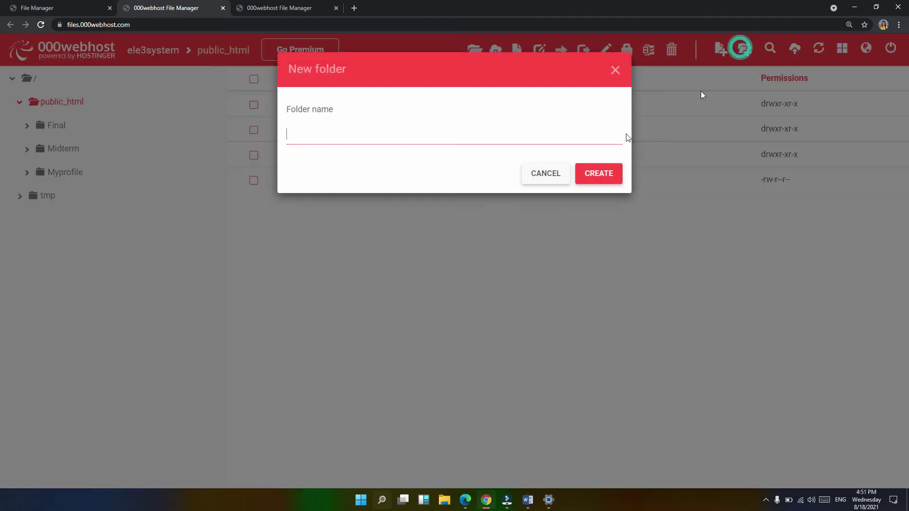
type("My")
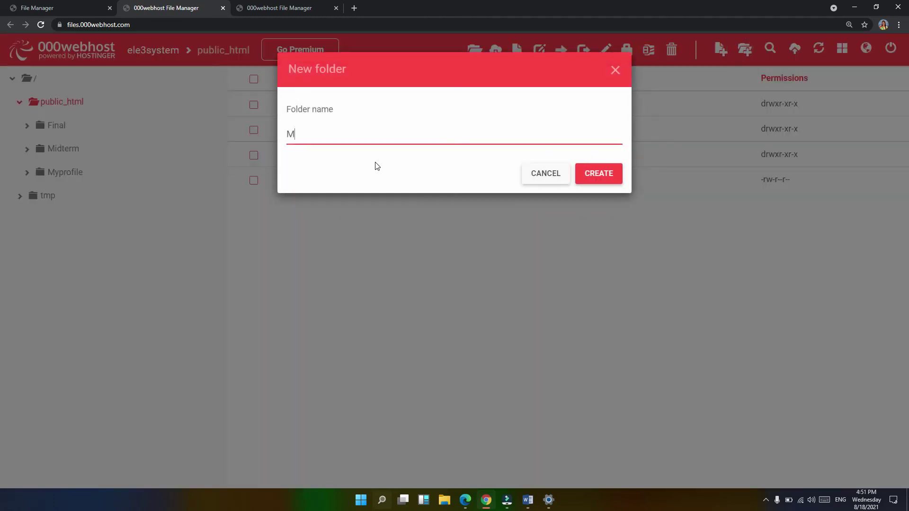
type("final")
left_click(594, 178)
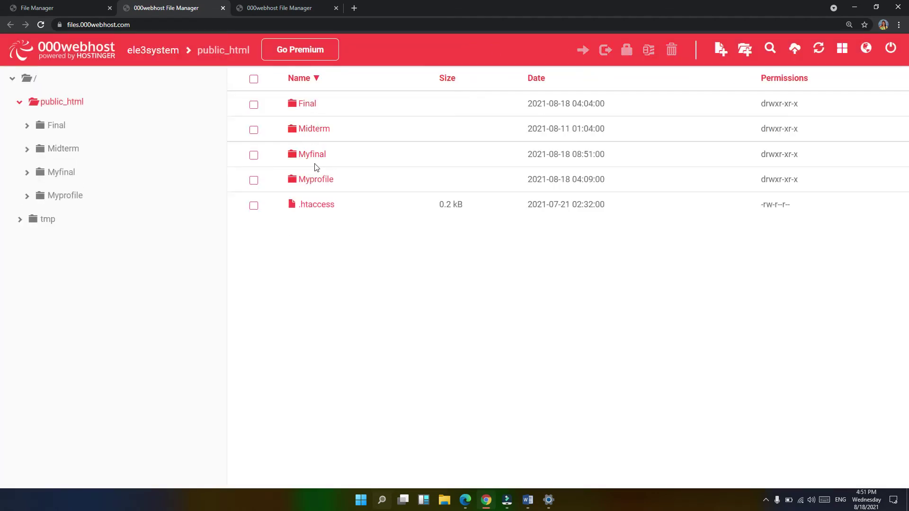
Open the Myfinal folder and create a new file named index.php in it.
left_click(310, 159)
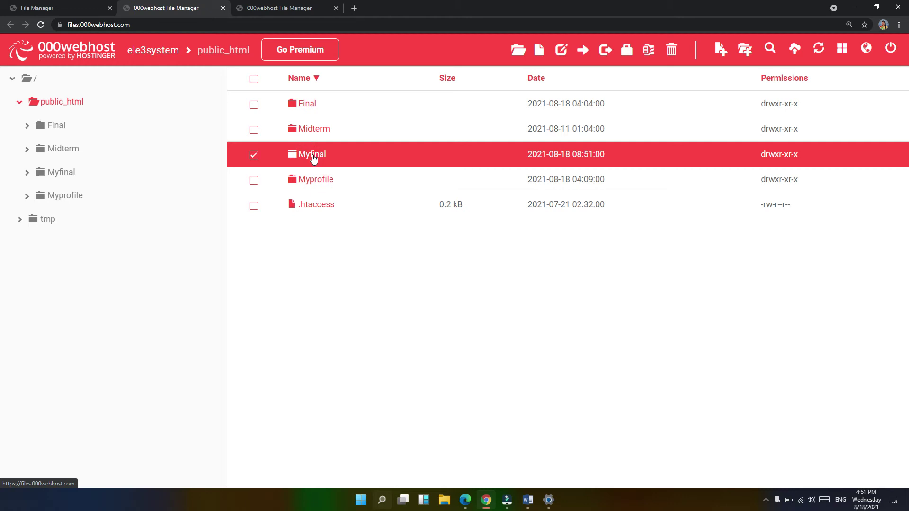
double_click(310, 157)
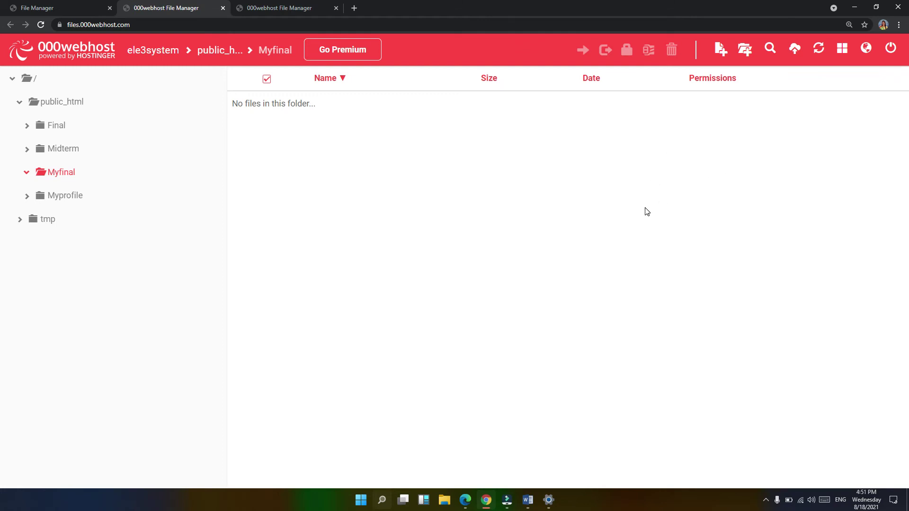
left_click(718, 55)
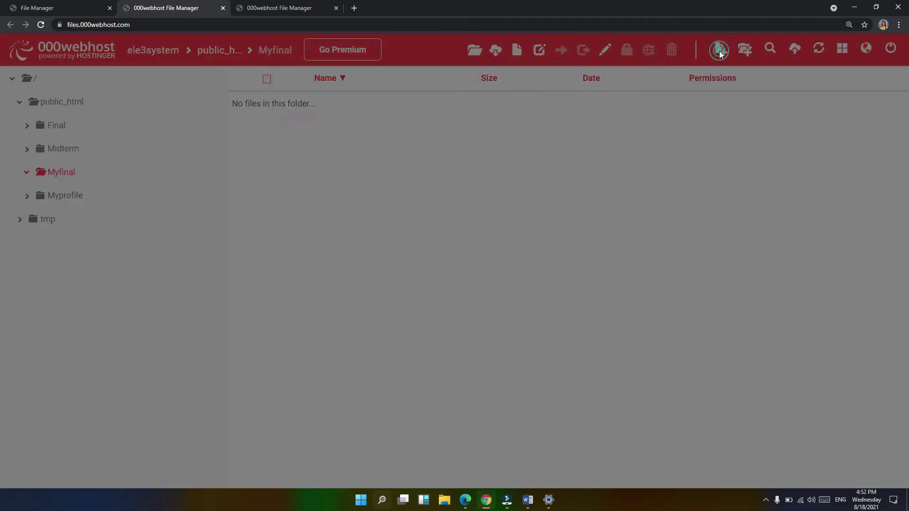
type("index.p")
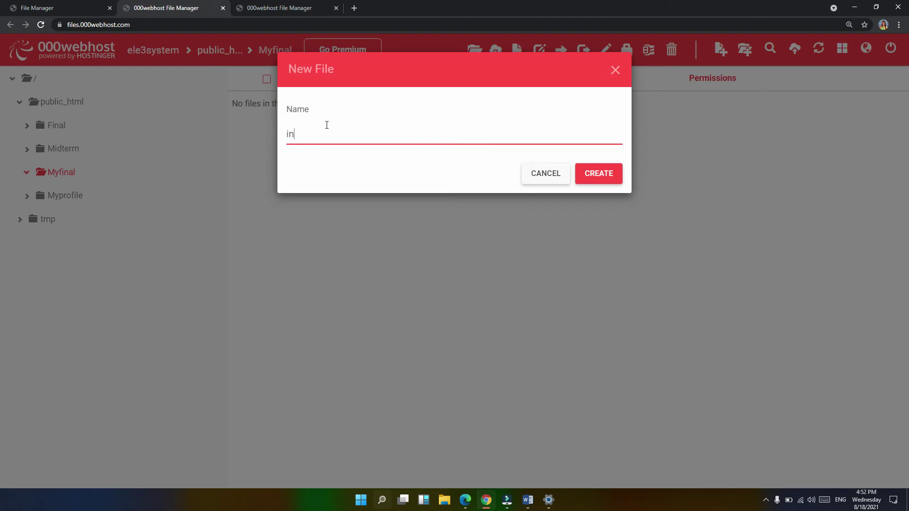
type("hp")
left_click(597, 173)
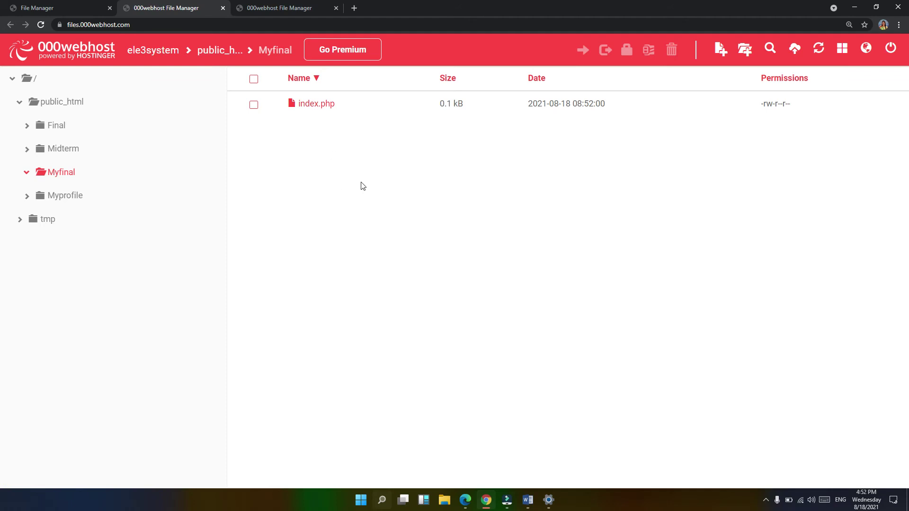
Open index.php in the file editor, save it without adding content, and close the editor.
double_click(318, 104)
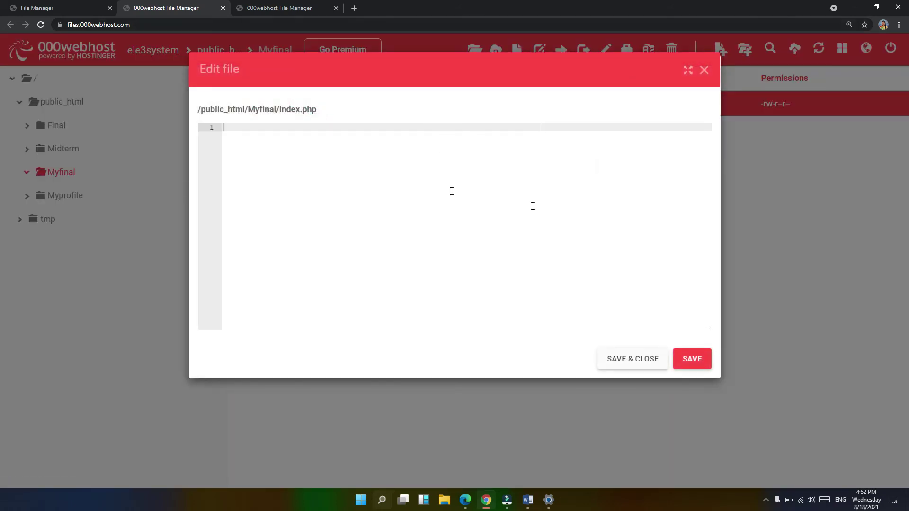
left_click(707, 368)
left_click(705, 68)
Return to the hosting panel and open the live ele3system website.
left_click(303, 9)
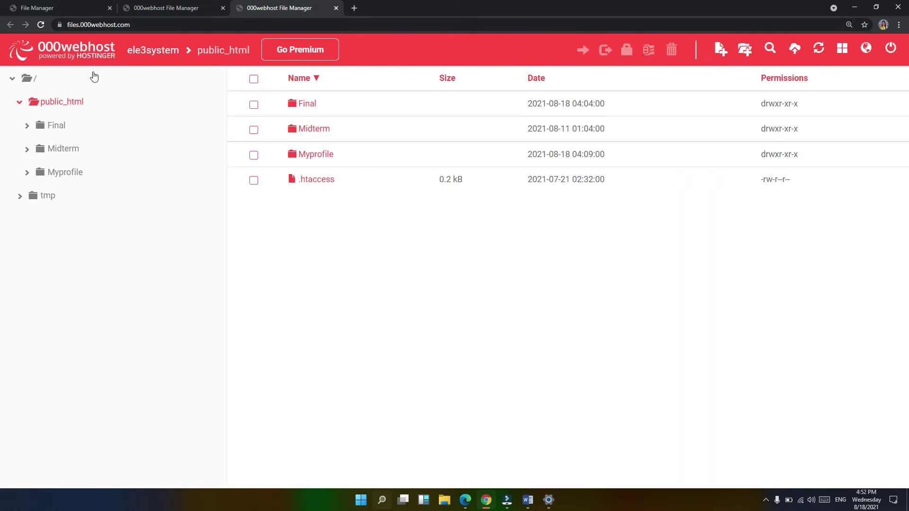
left_click(165, 8)
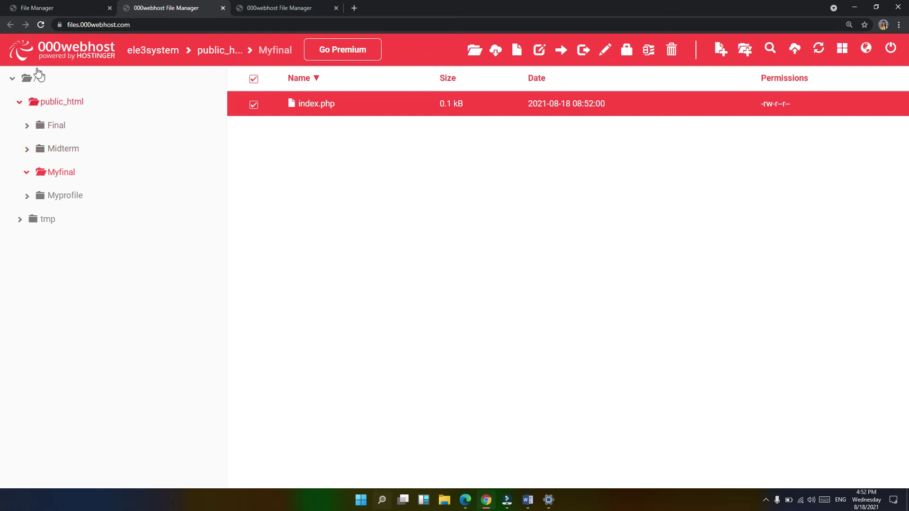
left_click(47, 9)
left_click(40, 112)
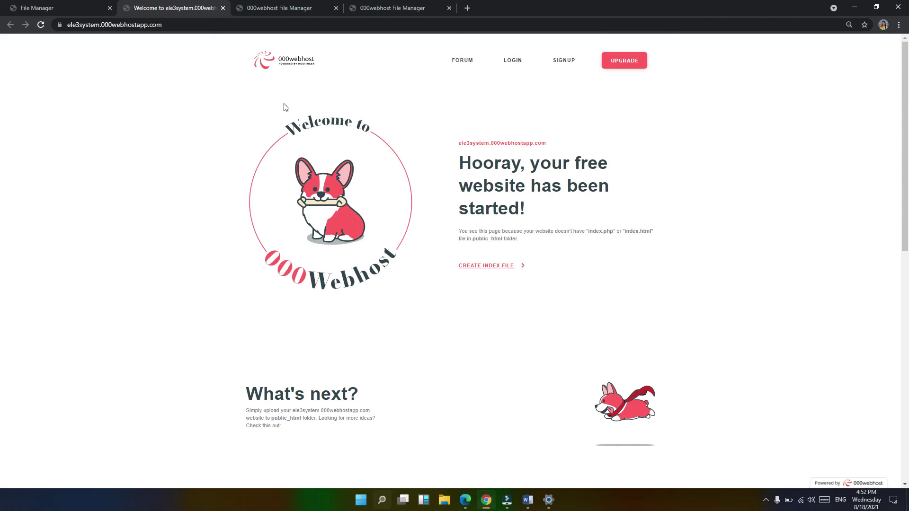
Try to load the /final path of ele3system.000webhostapp.com.
left_click(178, 26)
left_click(179, 26)
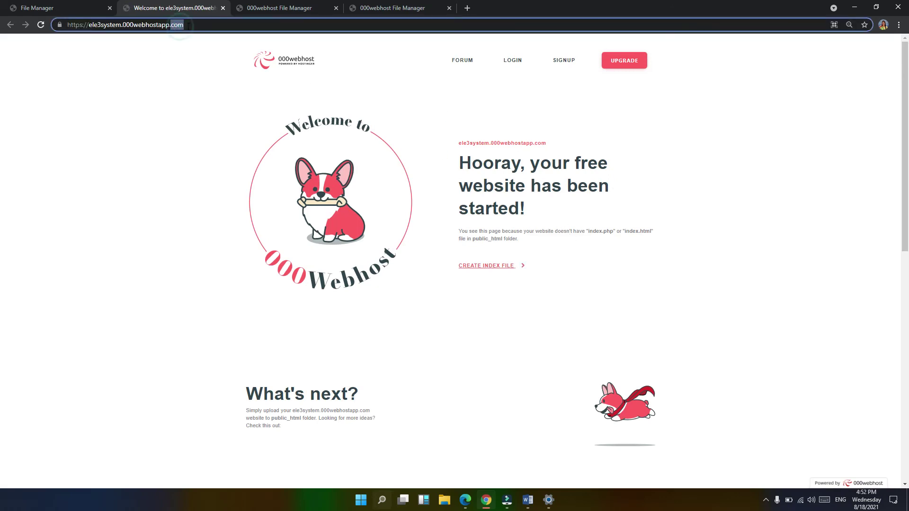
type("/")
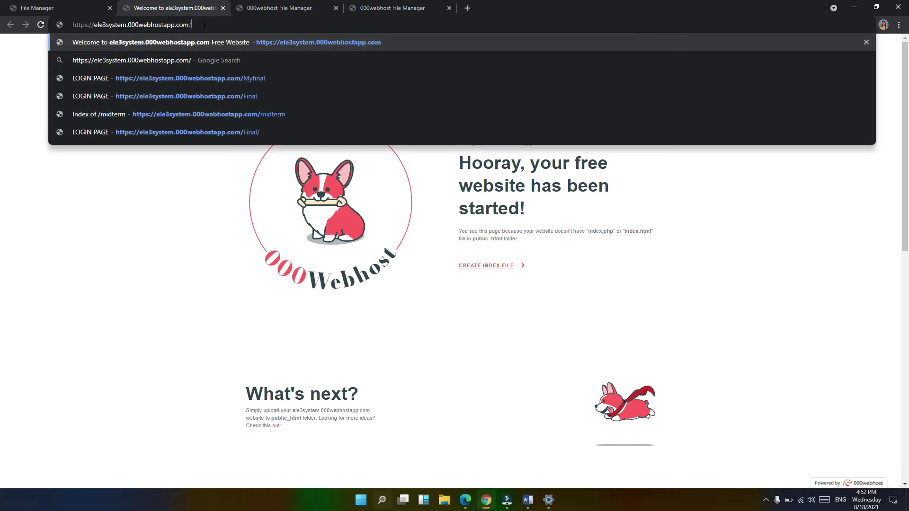
type("final")
key("Return")
Correct the address to ele3system.000webhostapp.com/Final and load the site's login page.
left_click(190, 24)
left_click(190, 24)
left_click(190, 25)
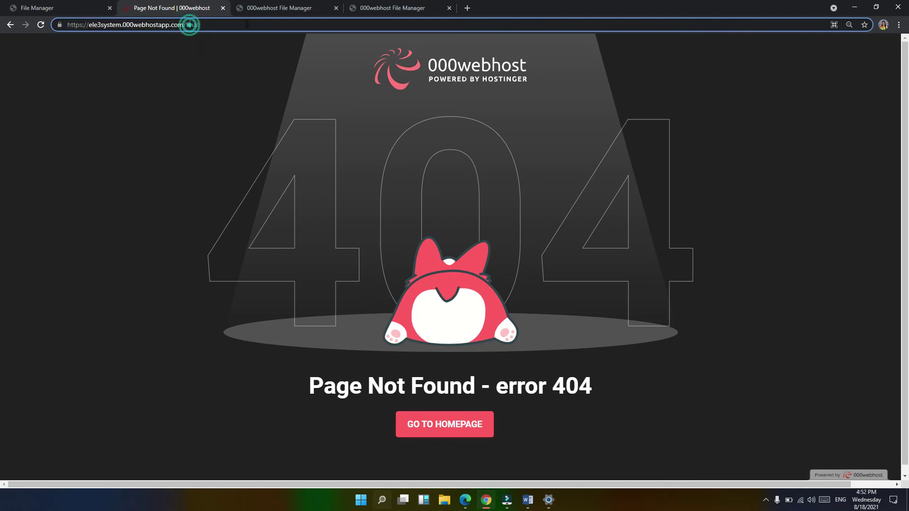
key("BackSpace")
type("F")
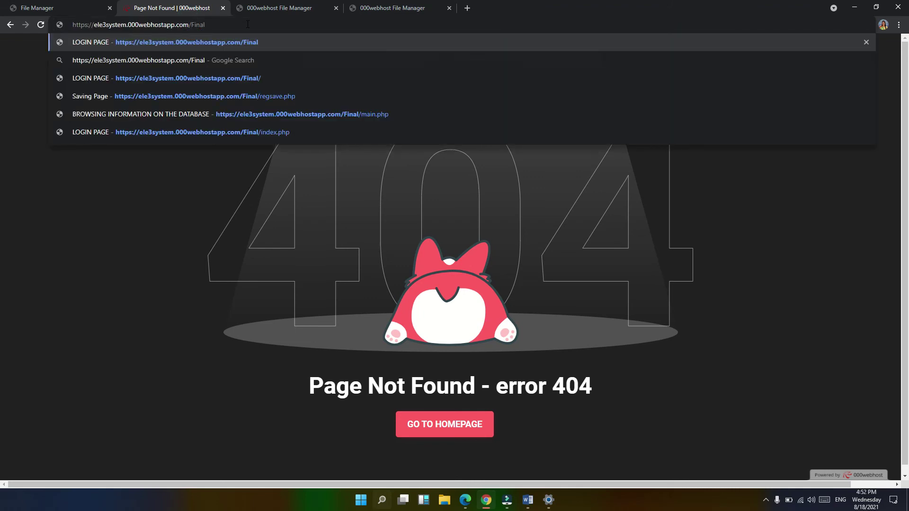
key("Return")
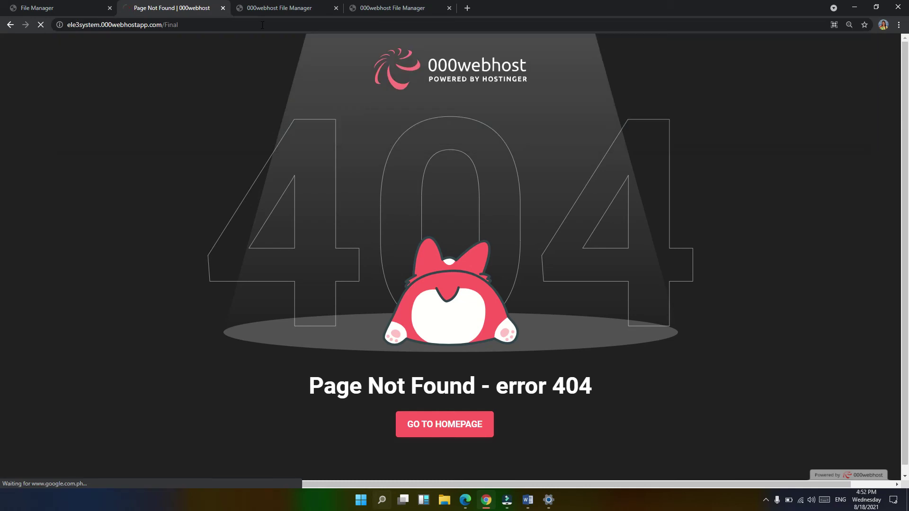
scroll(450, 259, "up", 3)
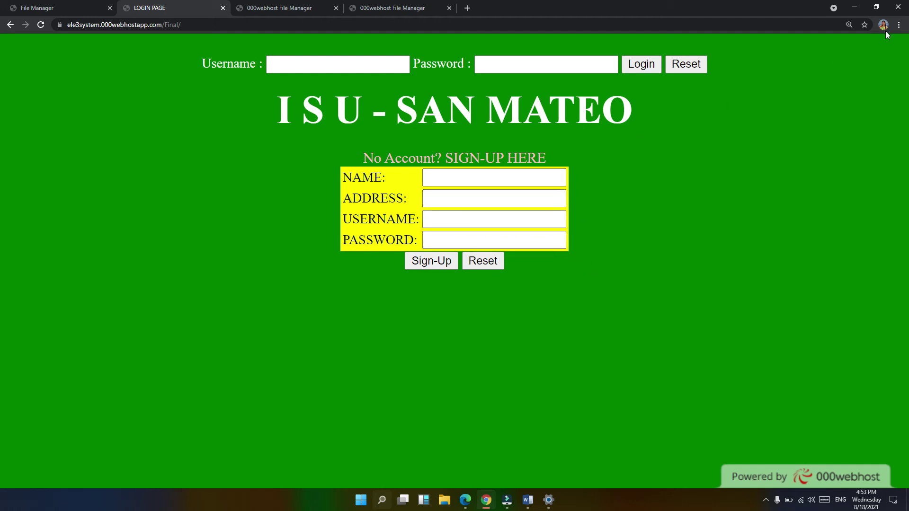
Close the Settings window and show the Final login page in a maximized Microsoft Edge window at 175% zoom.
left_click(876, 8)
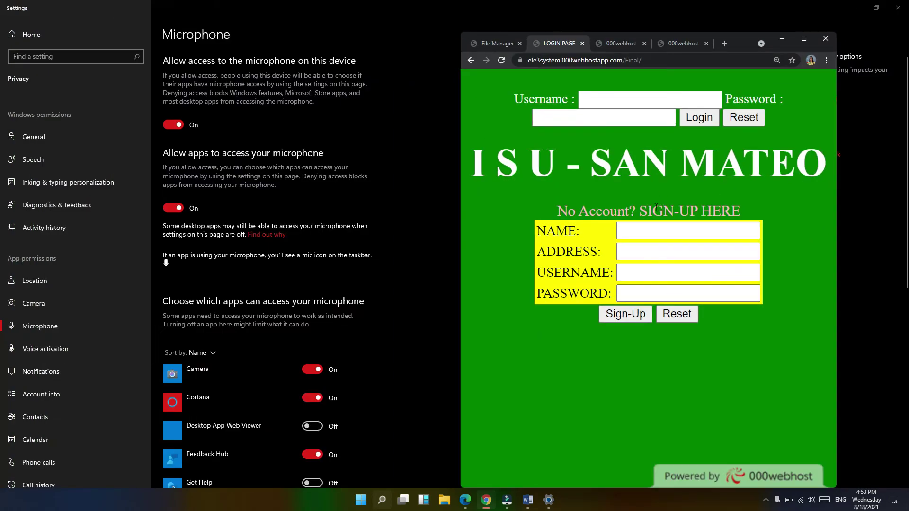
left_click(901, 7)
left_click_drag(709, 12, 663, 48)
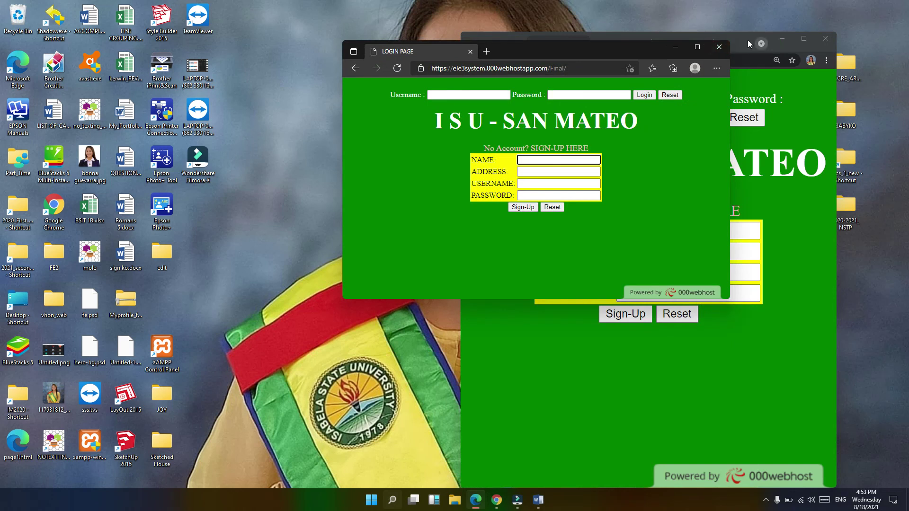
double_click(634, 47)
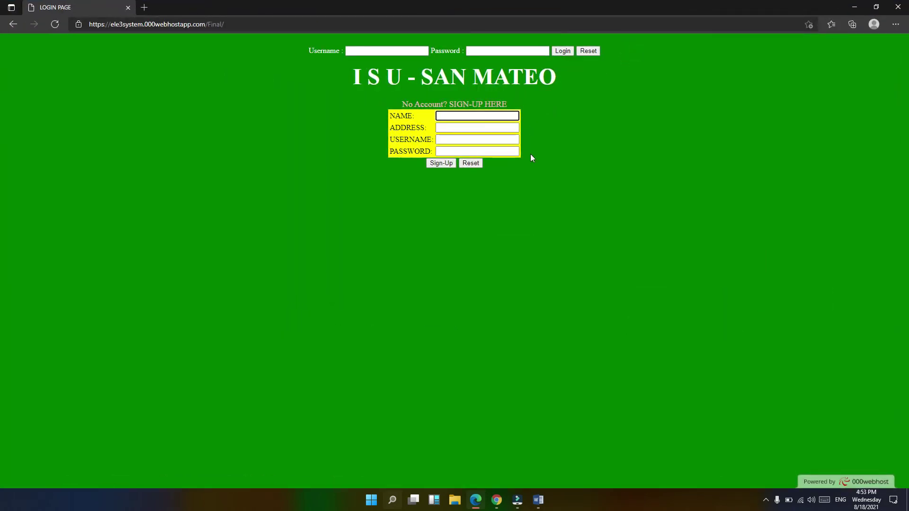
key("ctrl+plus")
key("ctrl+plus")
key("ctrl+plus")
key("ctrl+plus")
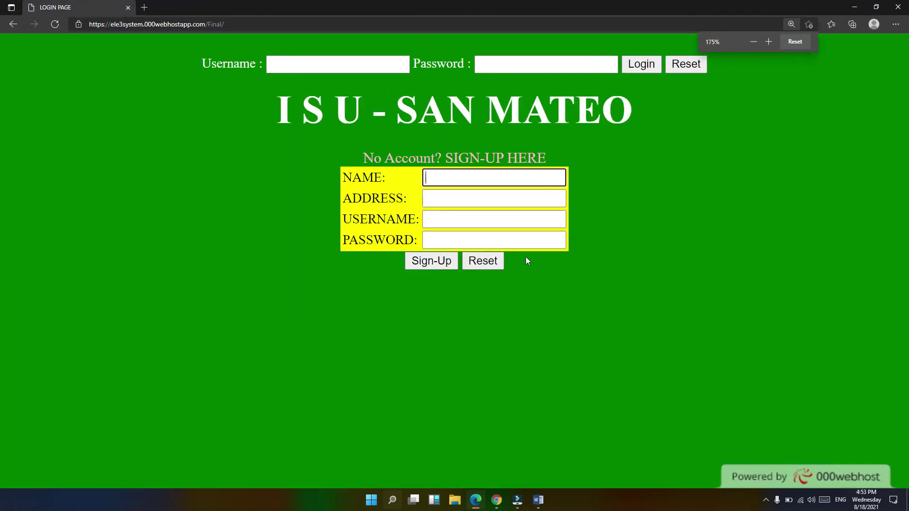